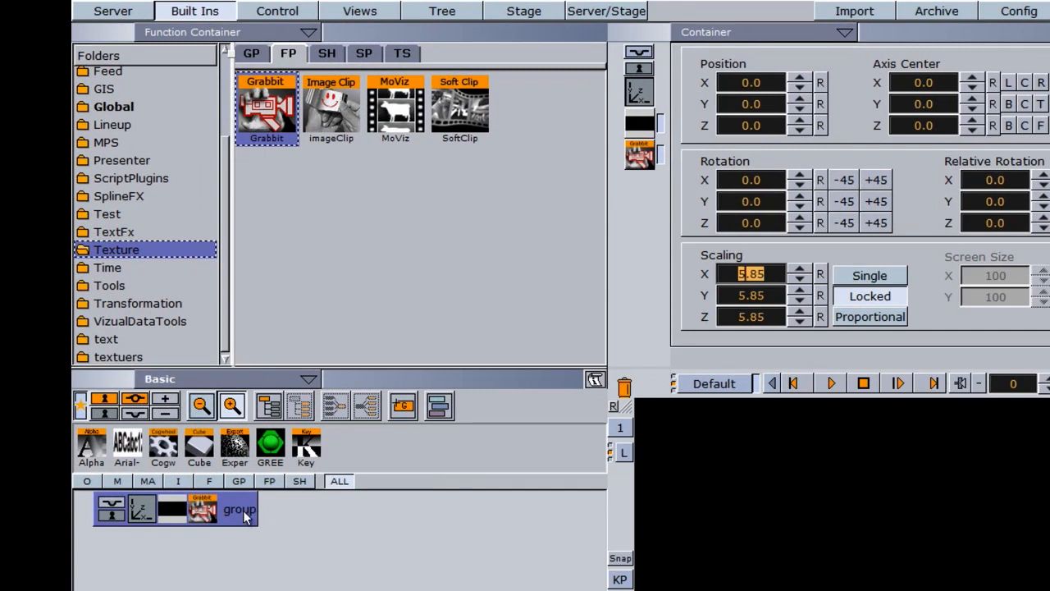
# Step: Open the group's Grabbit plugin settings and make the group visible so the Integrated Webcam feed renders
pyautogui.click(199, 510)
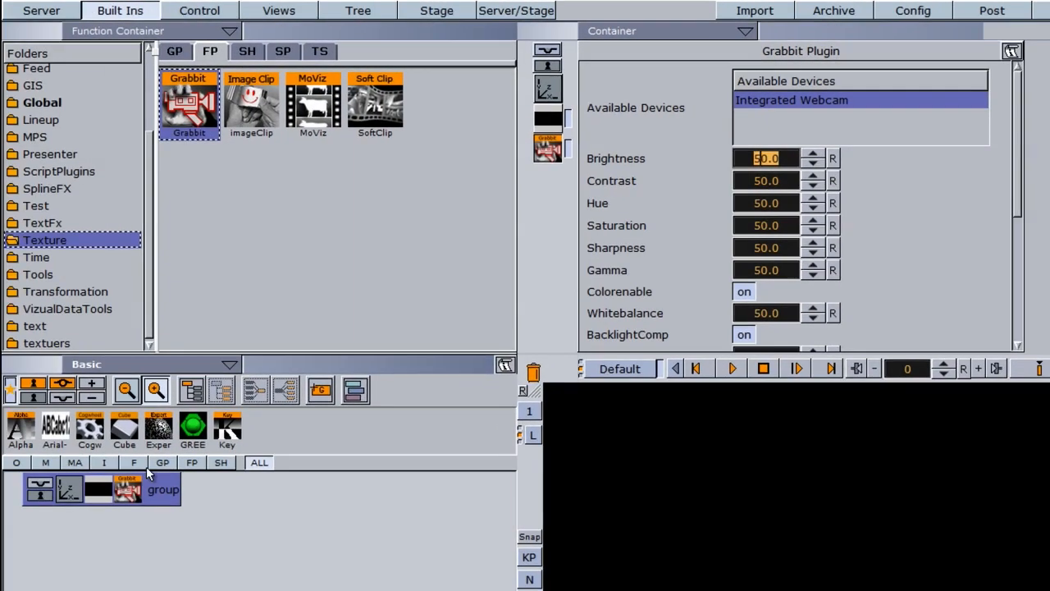
pyautogui.click(46, 485)
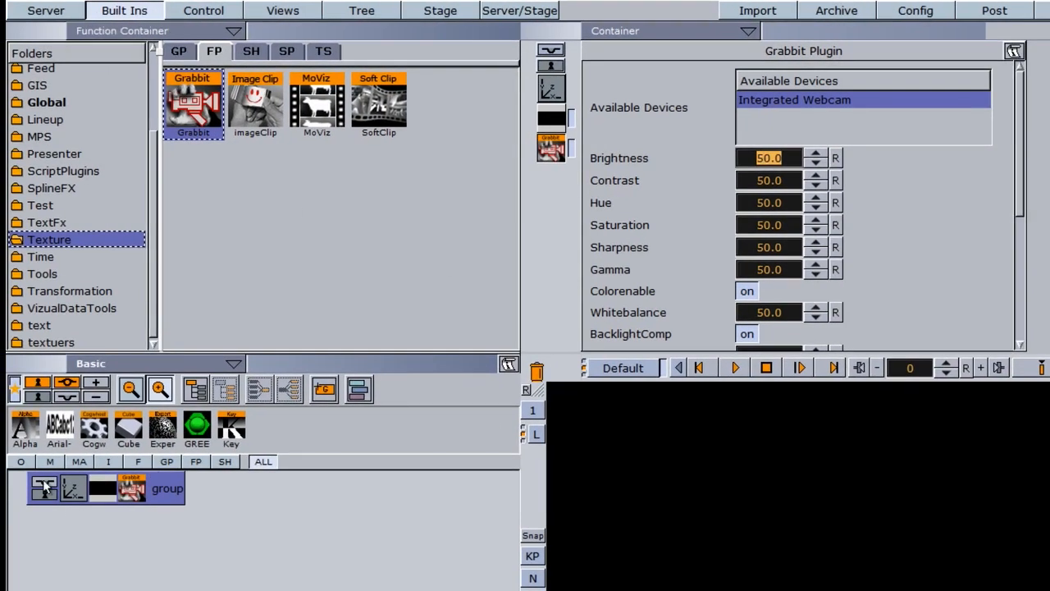
pyautogui.scroll(-1, 1023, 141)
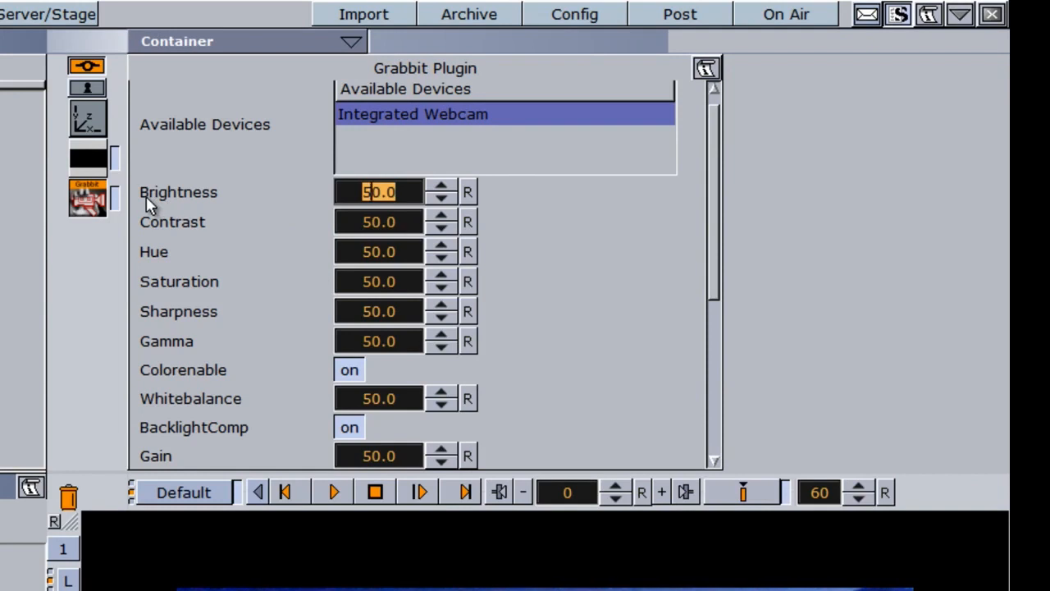
# Step: Try lower and higher Brightness values on the webcam feed, including 38.1 and 54.1, and reset Brightness to its default
pyautogui.moveTo(387, 194); pyautogui.dragTo(222, 193)
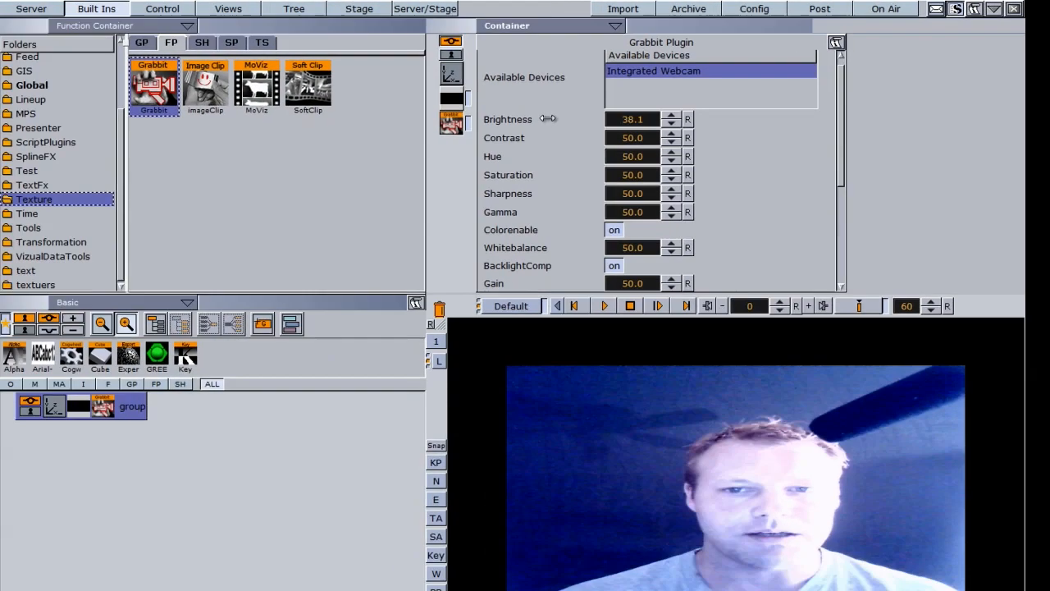
pyautogui.moveTo(555, 114); pyautogui.dragTo(698, 117)
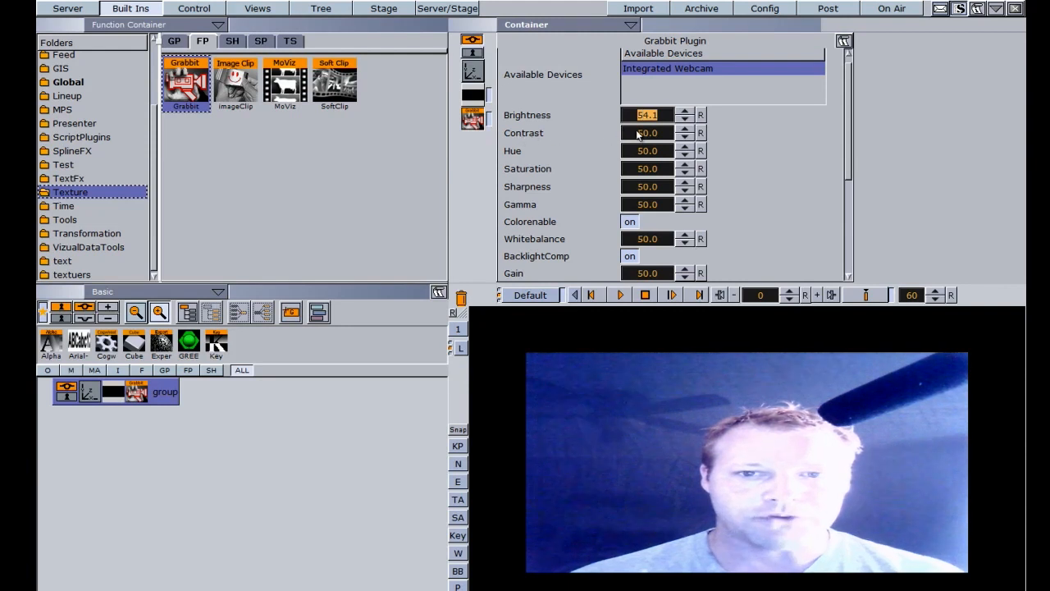
pyautogui.click(702, 115)
# Step: Try Contrast values such as 35.9, 67.0 and 79.8 on the webcam feed and reset Contrast to its default
pyautogui.click(565, 133)
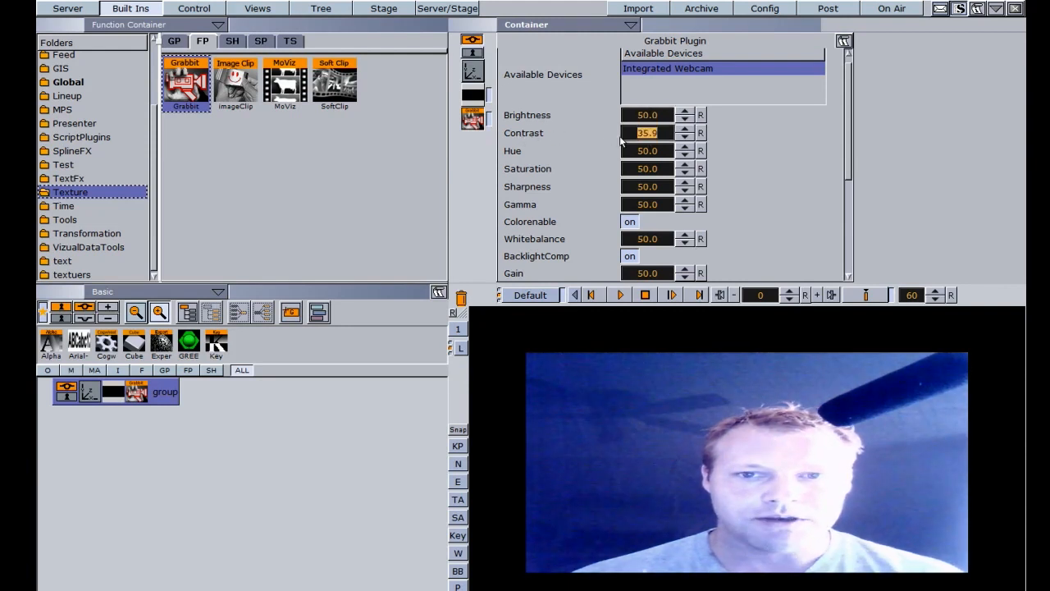
pyautogui.moveTo(644, 131); pyautogui.dragTo(905, 139)
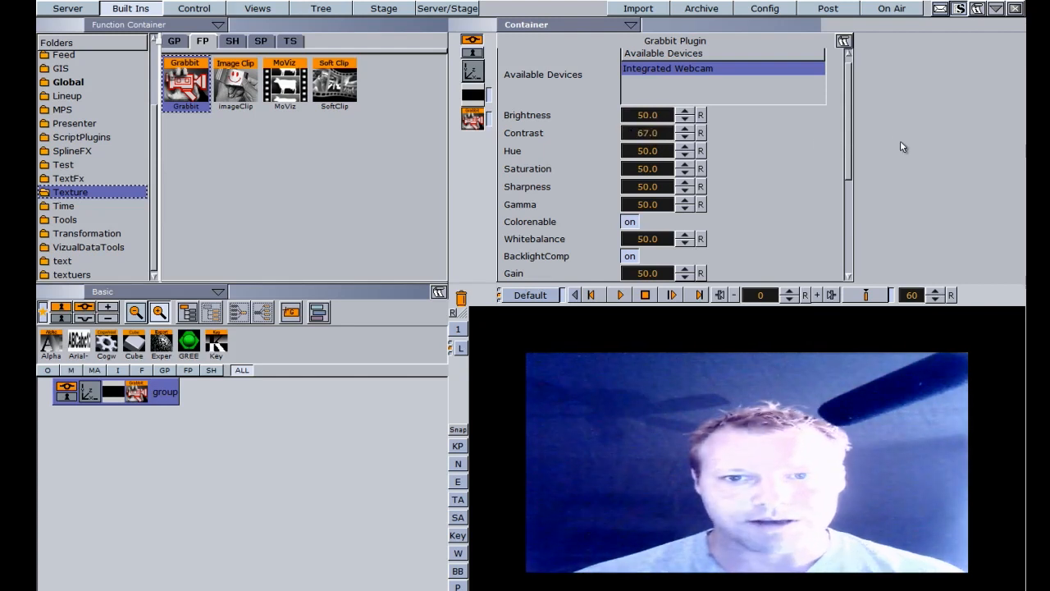
pyautogui.moveTo(633, 132); pyautogui.dragTo(714, 154)
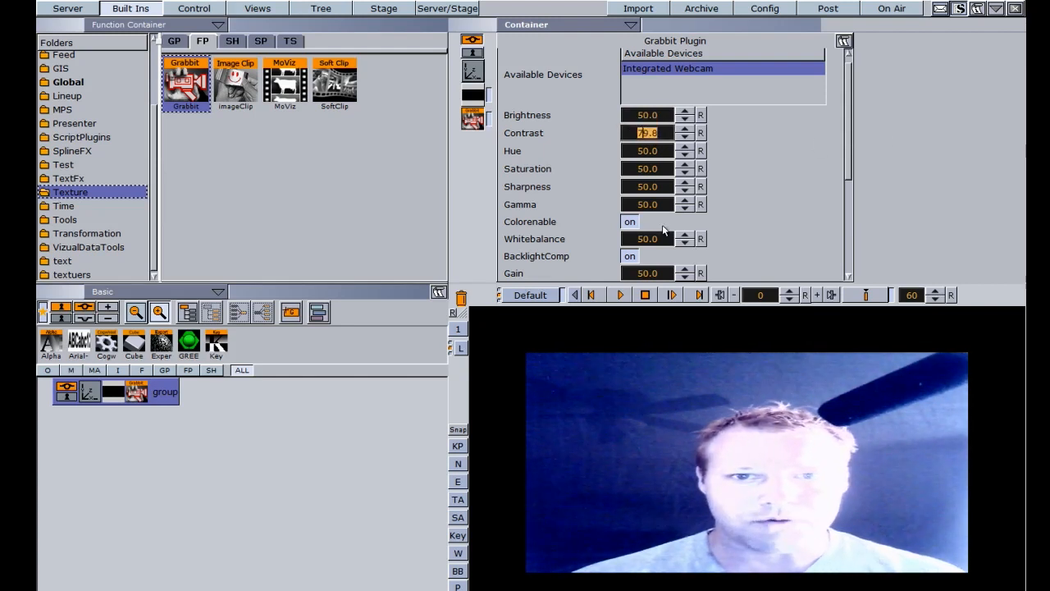
pyautogui.click(701, 134)
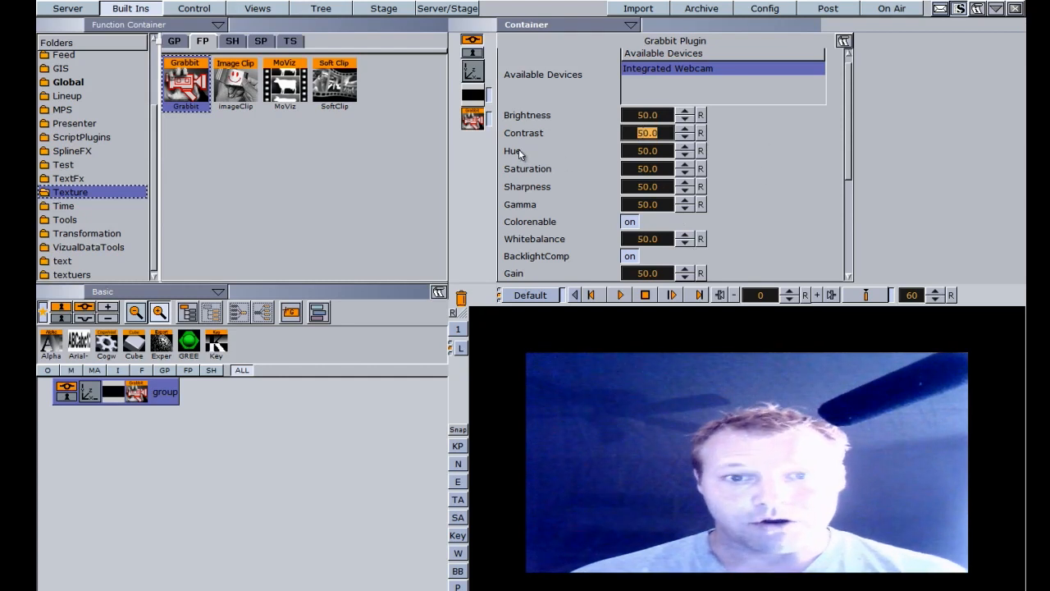
# Step: Try out Sharpness and Gamma changes, leave both at 50.0, and switch Colorenable off
pyautogui.moveTo(644, 188); pyautogui.dragTo(697, 190)
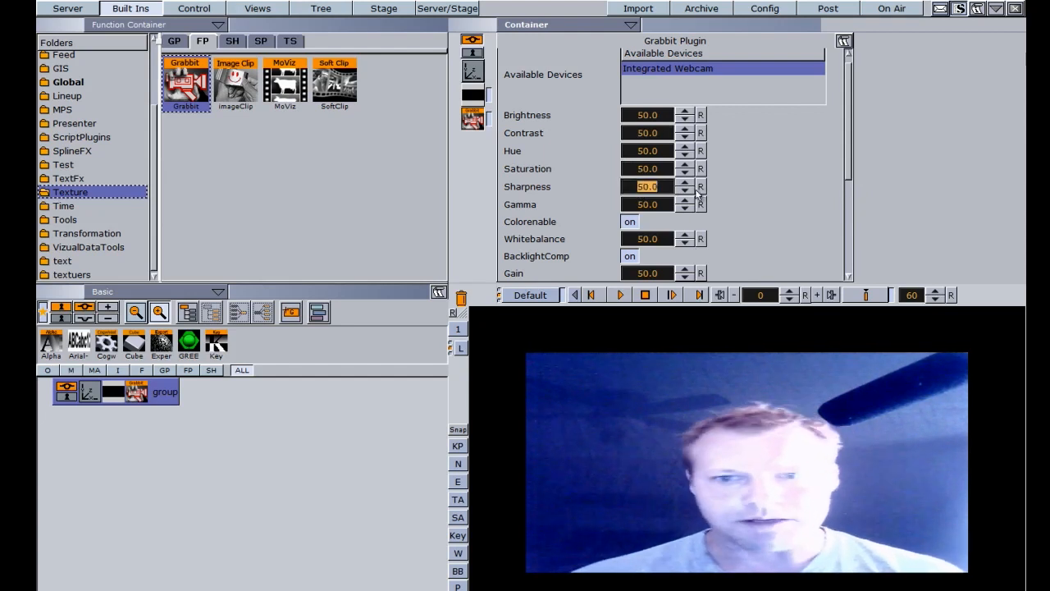
pyautogui.moveTo(660, 205); pyautogui.dragTo(529, 205)
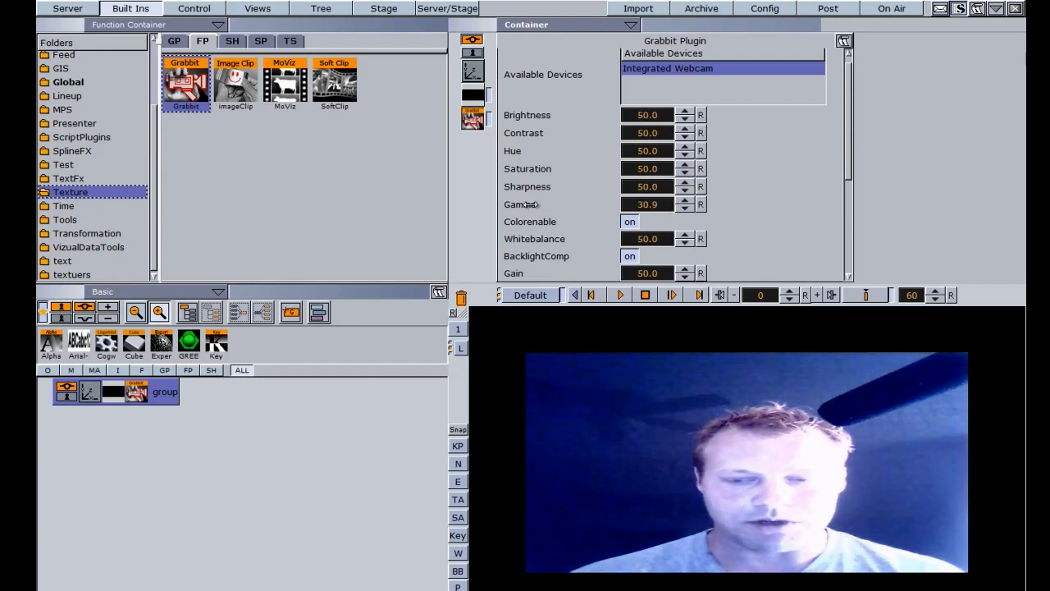
pyautogui.click(703, 206)
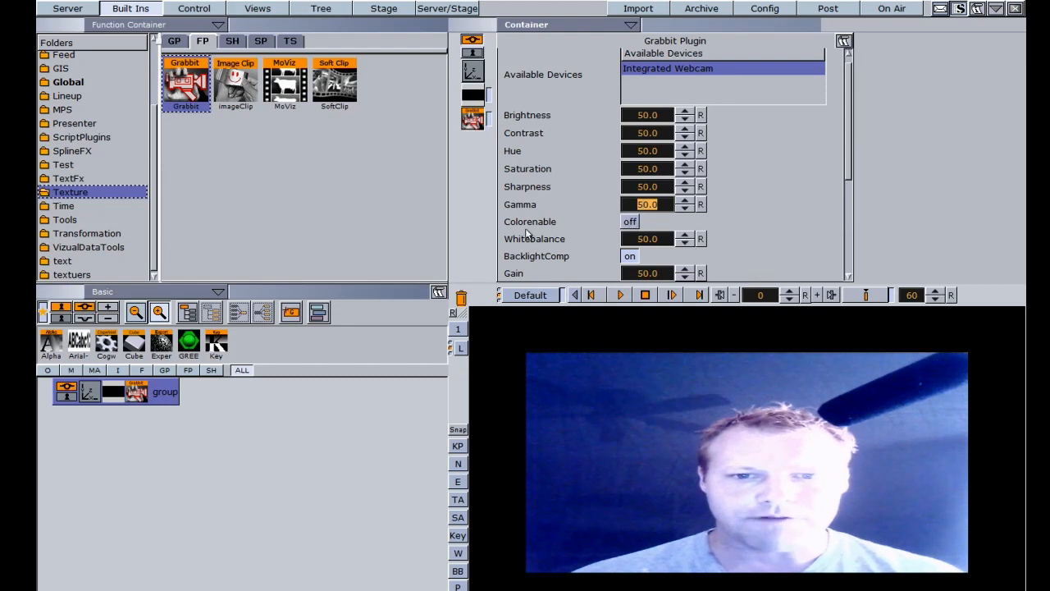
# Step: Switch BacklightComp off and raise the webcam's Gain to 75.2, keeping Whitebalance at 50.0
pyautogui.moveTo(634, 244); pyautogui.dragTo(726, 242)
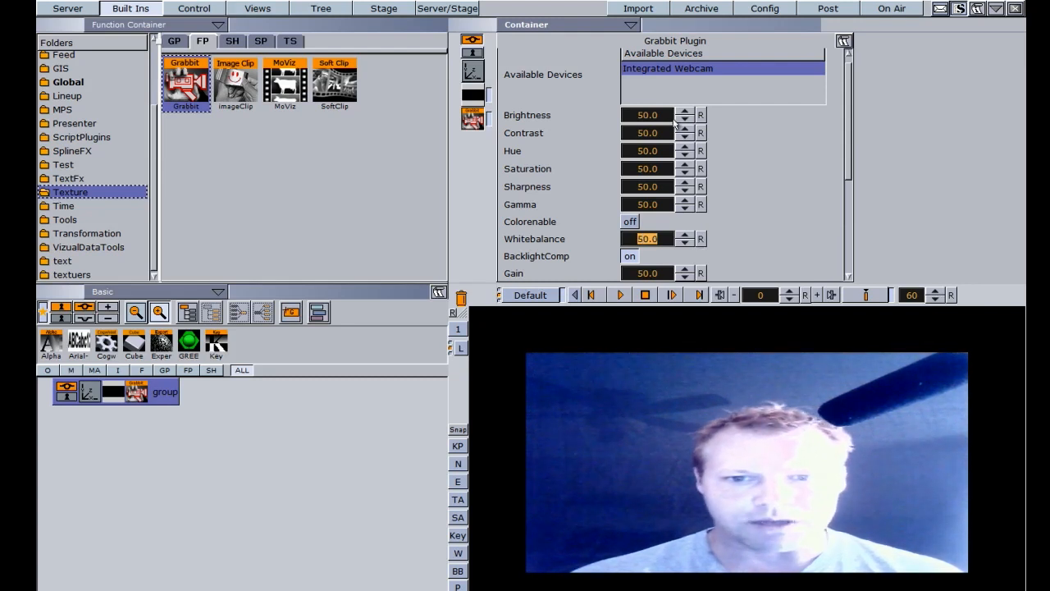
pyautogui.click(629, 256)
pyautogui.moveTo(850, 157); pyautogui.dragTo(853, 195)
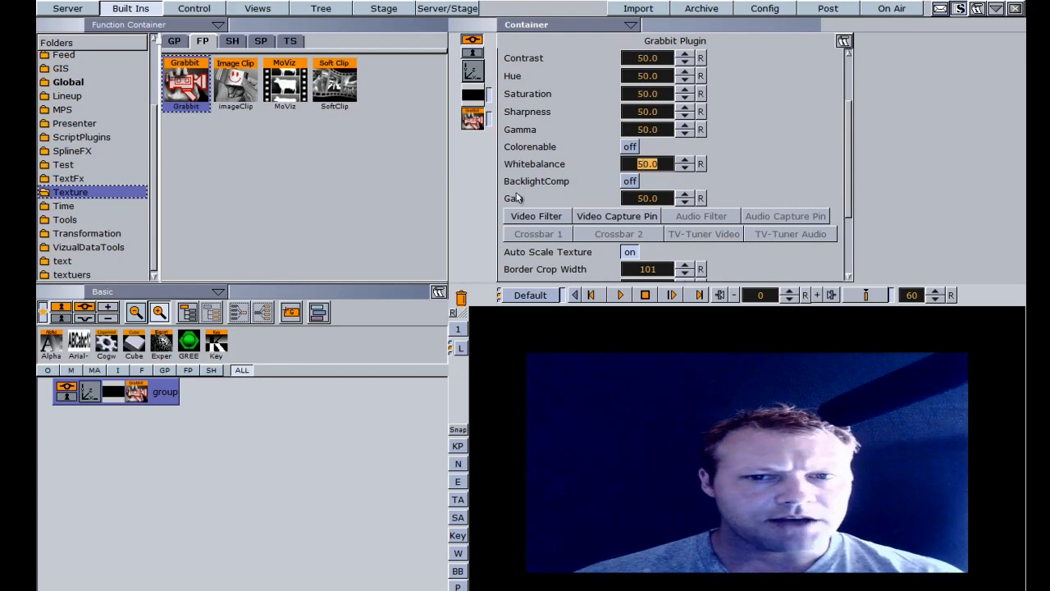
pyautogui.moveTo(663, 203); pyautogui.dragTo(834, 205)
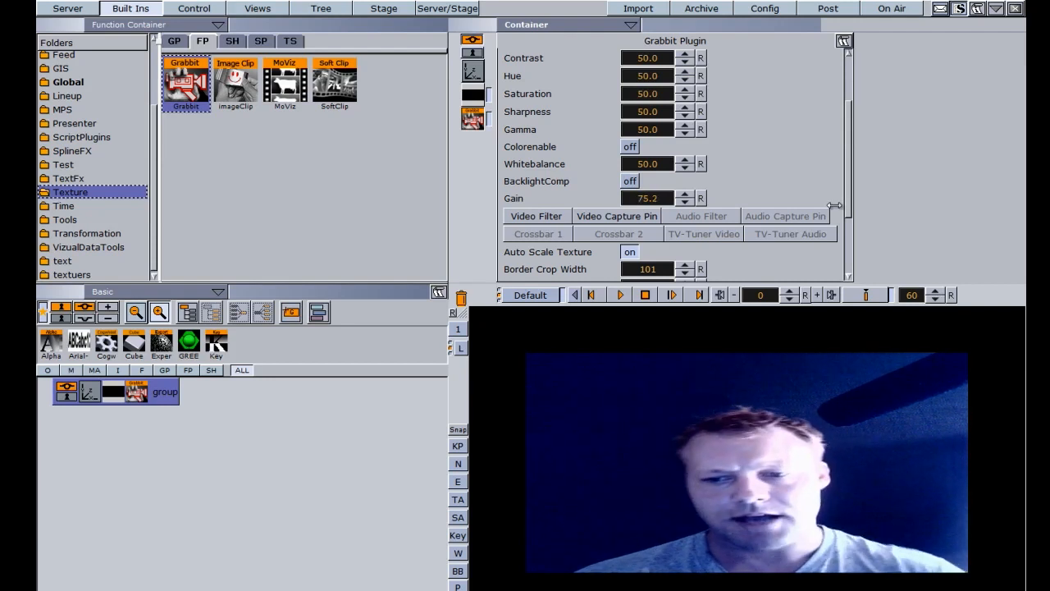
pyautogui.moveTo(835, 205); pyautogui.dragTo(834, 205)
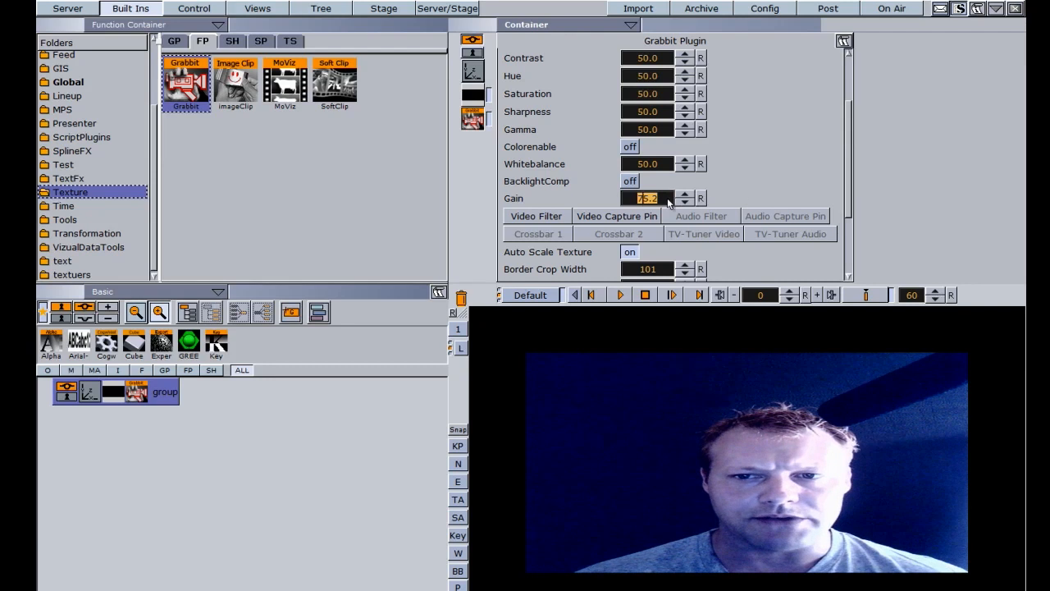
# Step: Try the webcam feed with Auto Scale Texture off and switch the option back on
pyautogui.moveTo(849, 143); pyautogui.dragTo(842, 180)
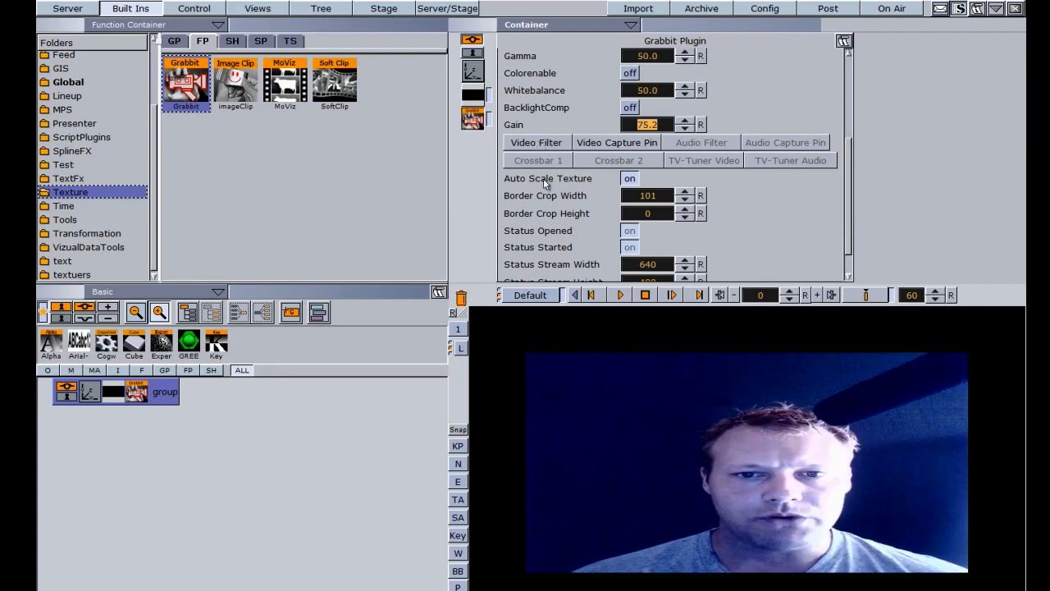
pyautogui.click(629, 178)
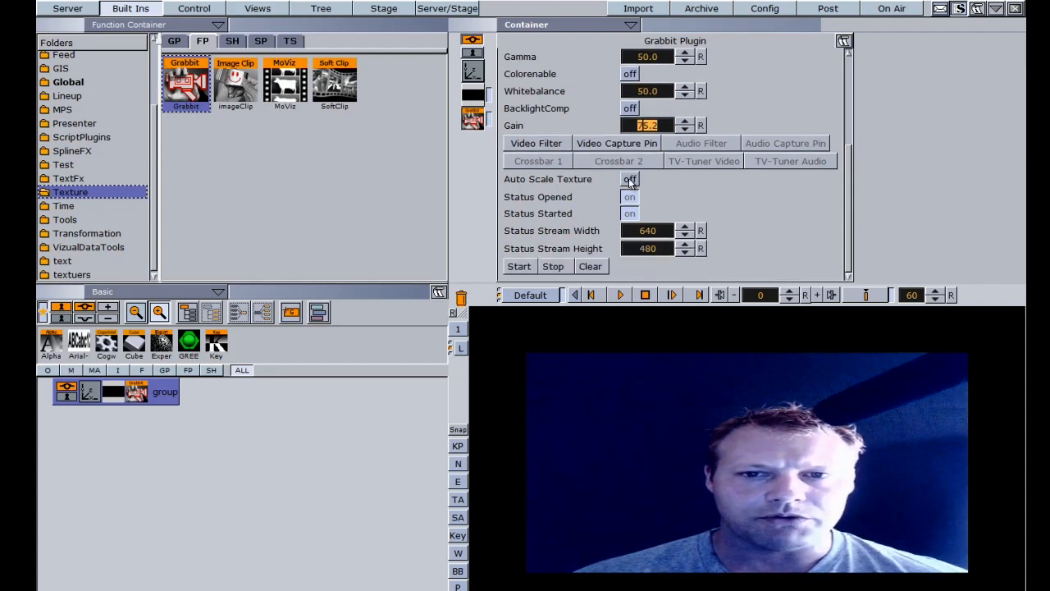
pyautogui.click(629, 179)
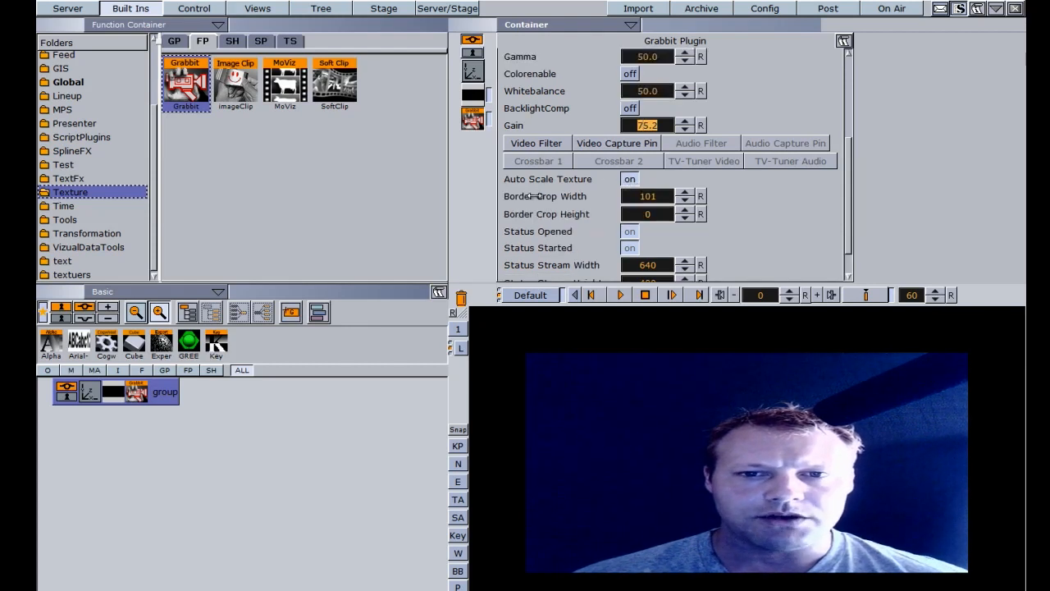
# Step: Reset Border Crop Width and Border Crop Height to 0 and set Status Stream Height to 566
pyautogui.moveTo(648, 196); pyautogui.dragTo(582, 199)
pyautogui.moveTo(645, 214); pyautogui.dragTo(674, 214)
pyautogui.click(699, 195)
pyautogui.click(699, 213)
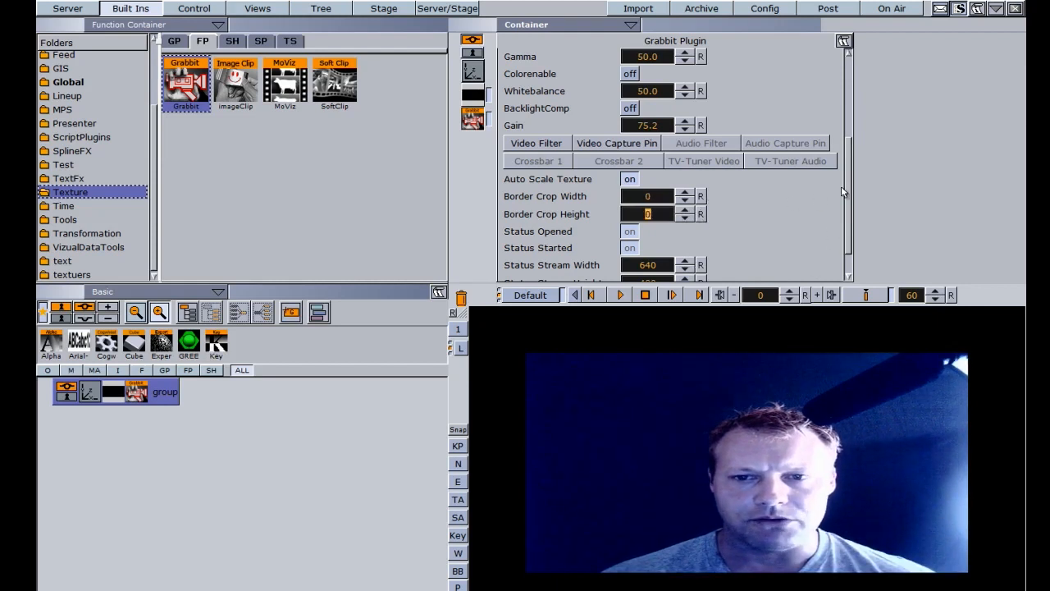
pyautogui.scroll(-2, 739, 214)
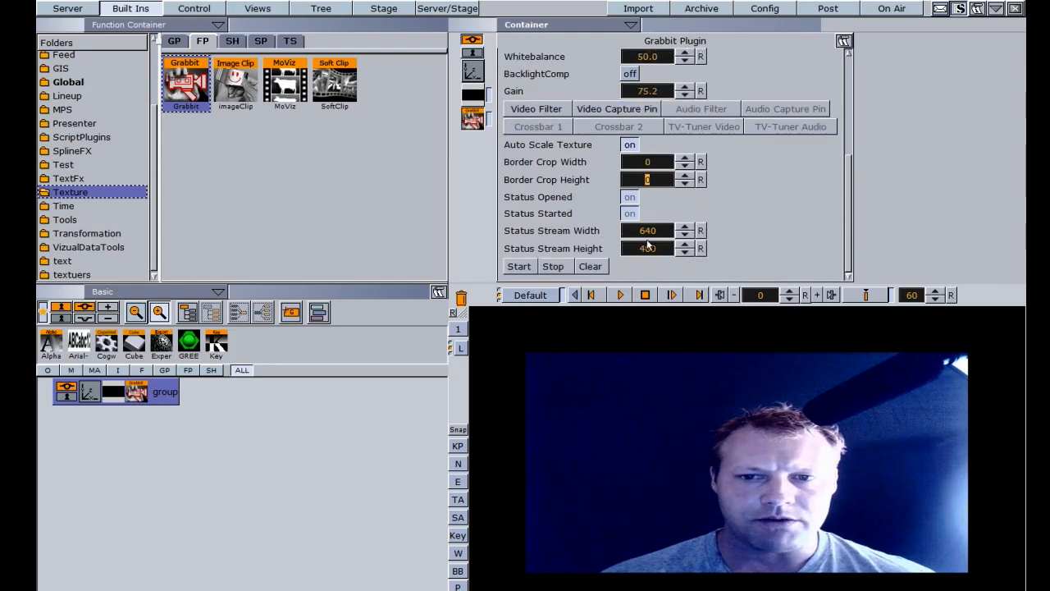
pyautogui.moveTo(639, 233); pyautogui.dragTo(691, 257)
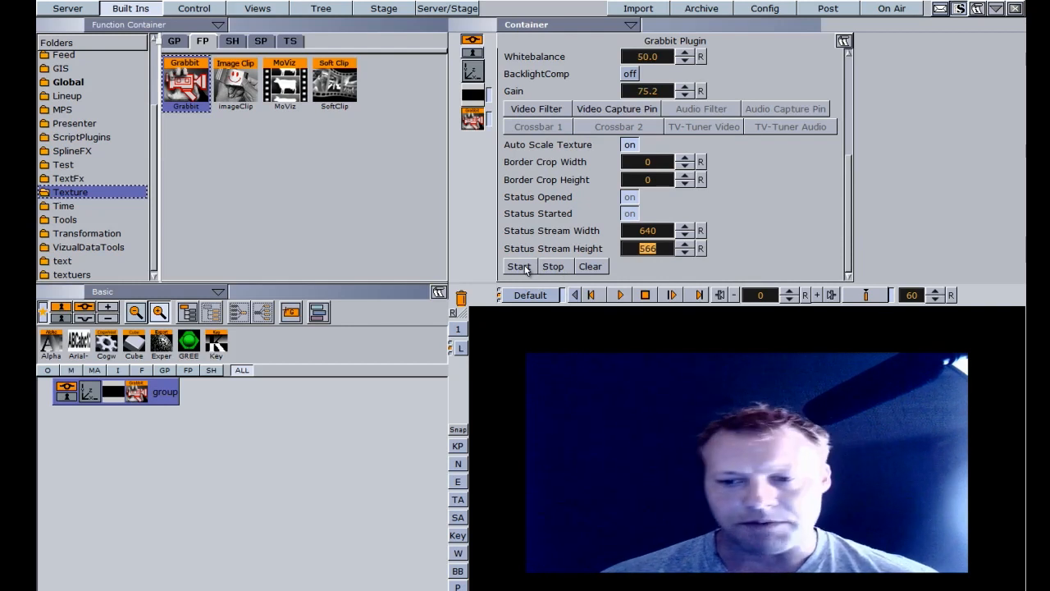
# Step: Try moving and rotating the group, reset its position and rotation to 0, and set its locked scaling to 5.75
pyautogui.click(90, 393)
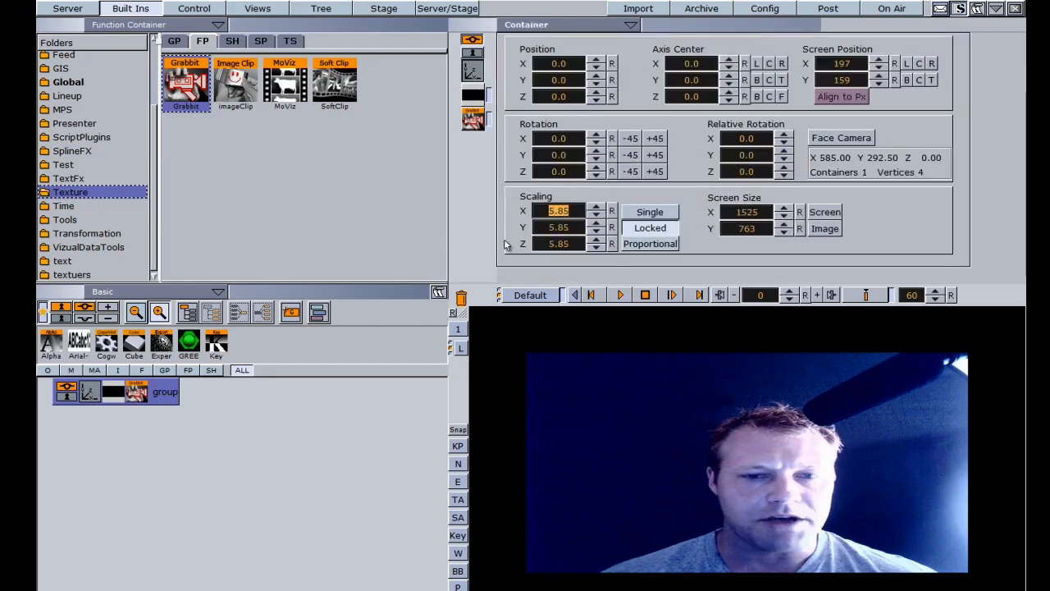
pyautogui.moveTo(566, 210); pyautogui.dragTo(589, 200)
pyautogui.moveTo(557, 156)
pyautogui.mouseDown()
pyautogui.moveTo(592, 162)
pyautogui.moveTo(518, 181)
pyautogui.moveTo(563, 137)
pyautogui.mouseUp()
pyautogui.moveTo(570, 74)
pyautogui.mouseDown()
pyautogui.moveTo(541, 74)
pyautogui.moveTo(562, 80)
pyautogui.mouseUp()
pyautogui.click(611, 63)
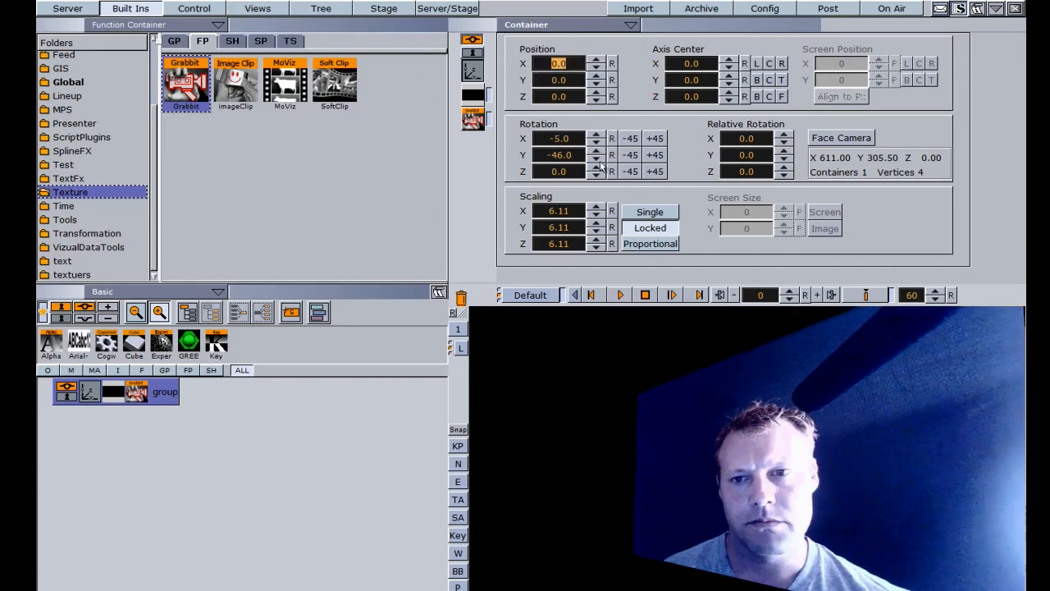
pyautogui.click(611, 138)
pyautogui.click(611, 155)
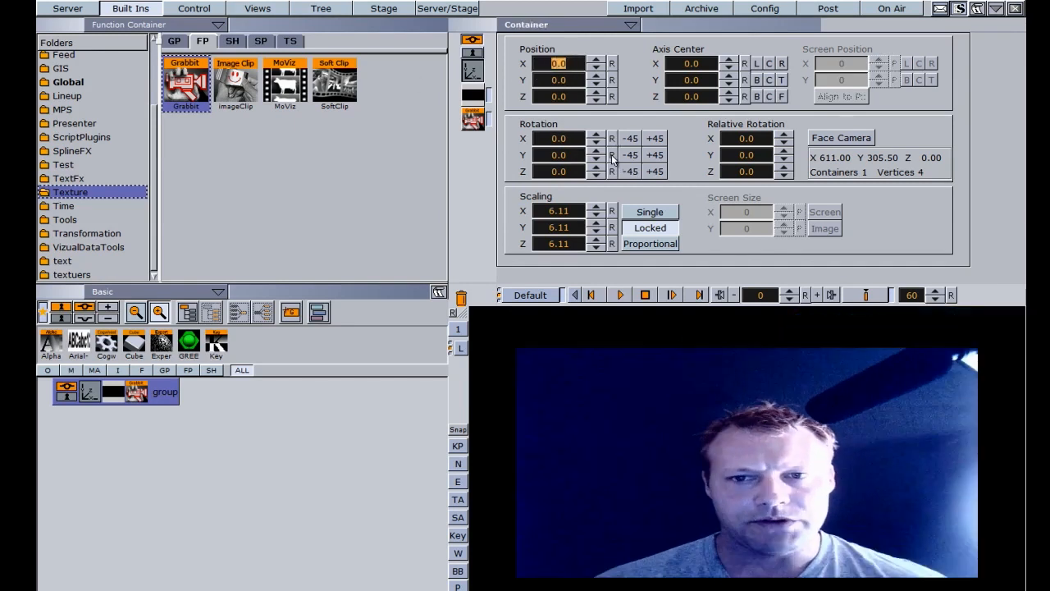
pyautogui.moveTo(612, 210); pyautogui.dragTo(503, 213)
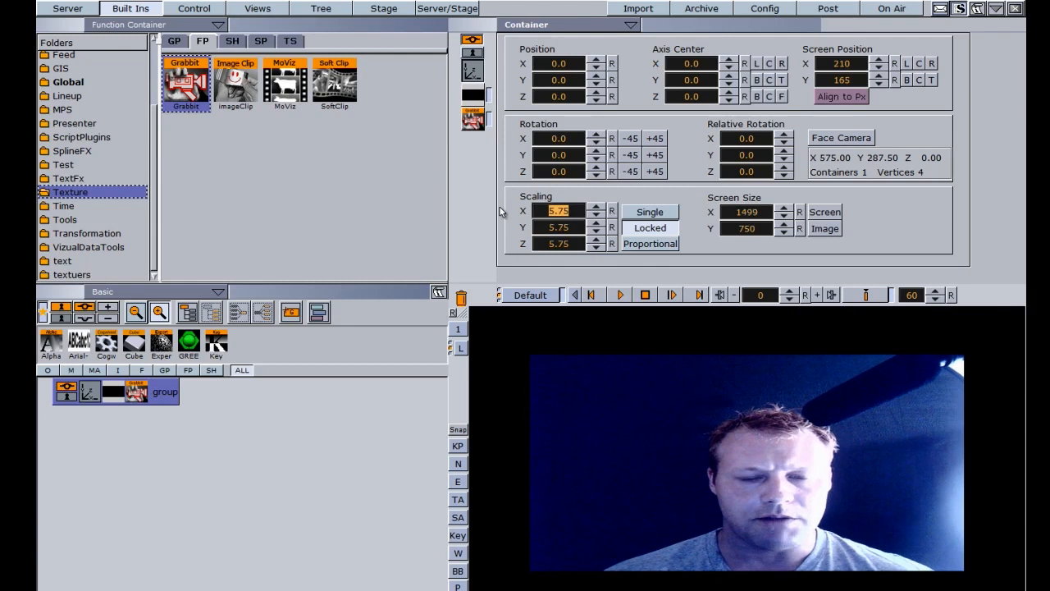
# Step: Try to shift the X and Y position of the webcam texture in the group's texture settings
pyautogui.click(112, 393)
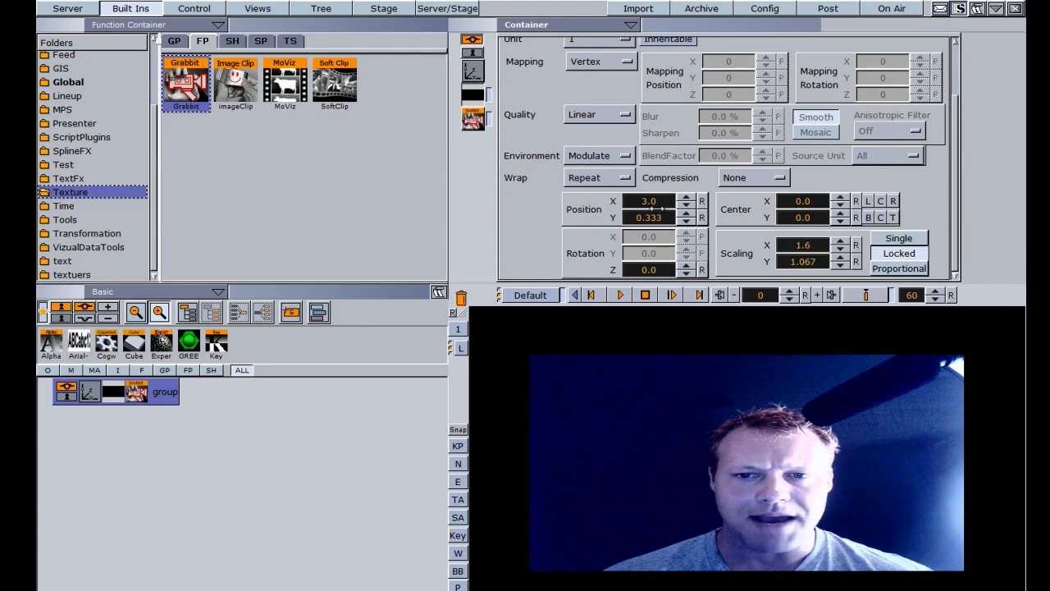
pyautogui.moveTo(664, 209); pyautogui.dragTo(725, 281)
pyautogui.moveTo(651, 201); pyautogui.dragTo(688, 304)
pyautogui.moveTo(648, 218); pyautogui.dragTo(758, 281)
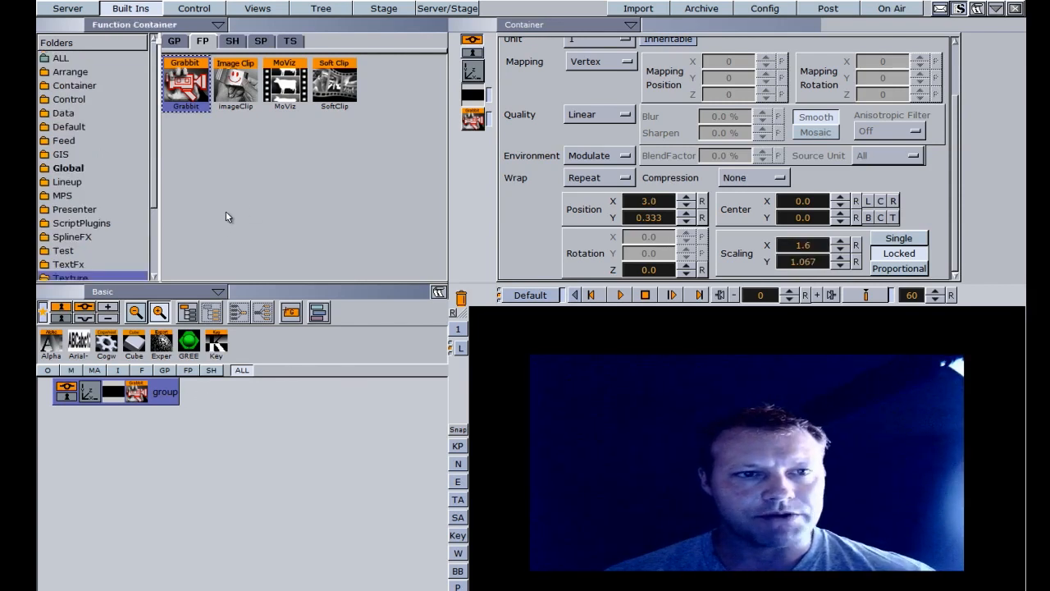
# Step: Add a Circle primitive as a new container below the group and apply the green material to it
pyautogui.click(90, 392)
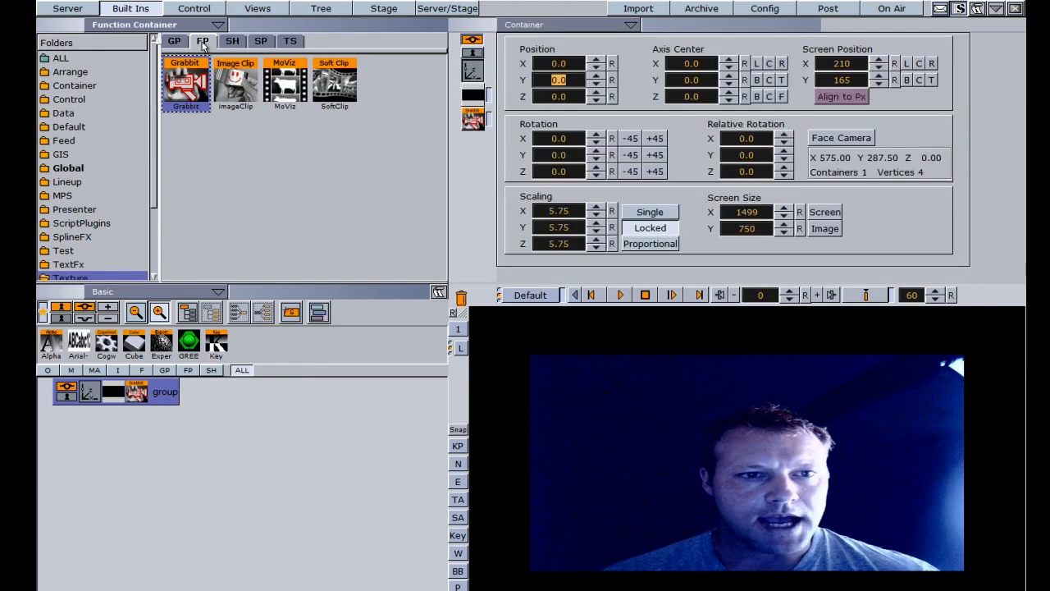
pyautogui.click(175, 41)
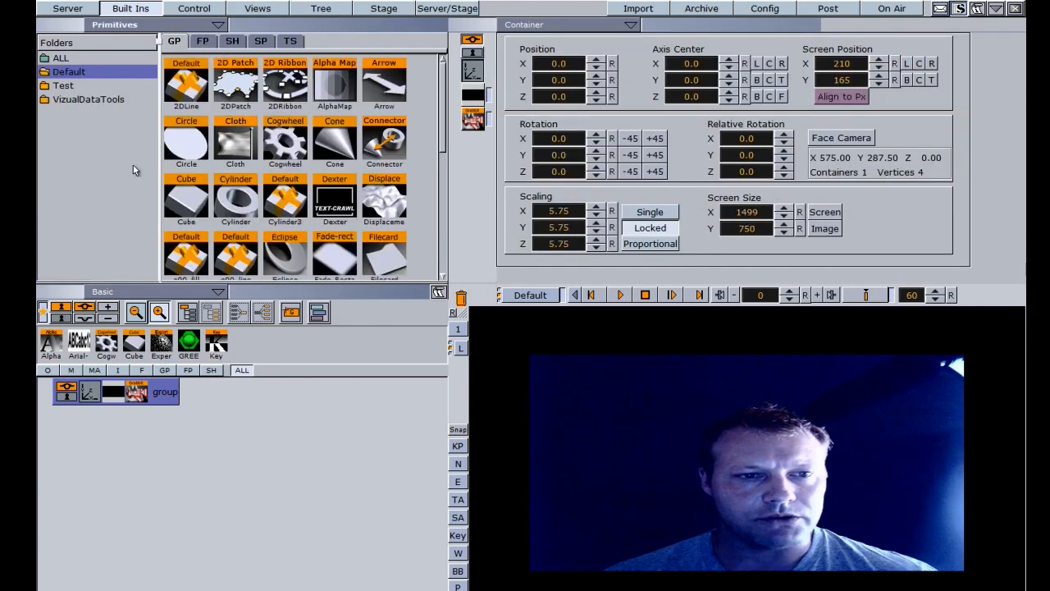
pyautogui.moveTo(186, 141); pyautogui.dragTo(89, 453)
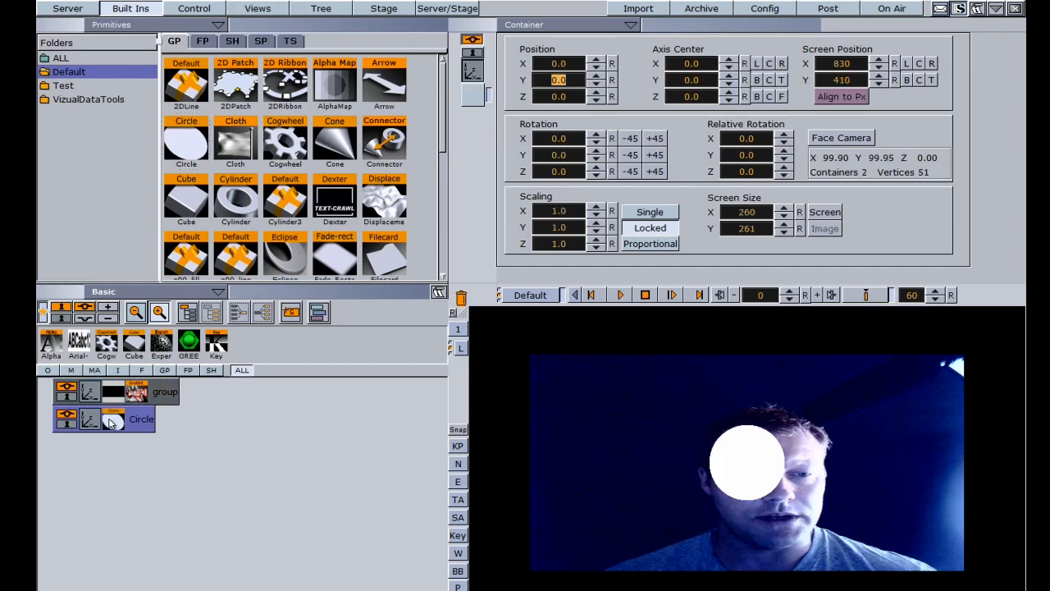
pyautogui.moveTo(185, 356); pyautogui.dragTo(93, 428)
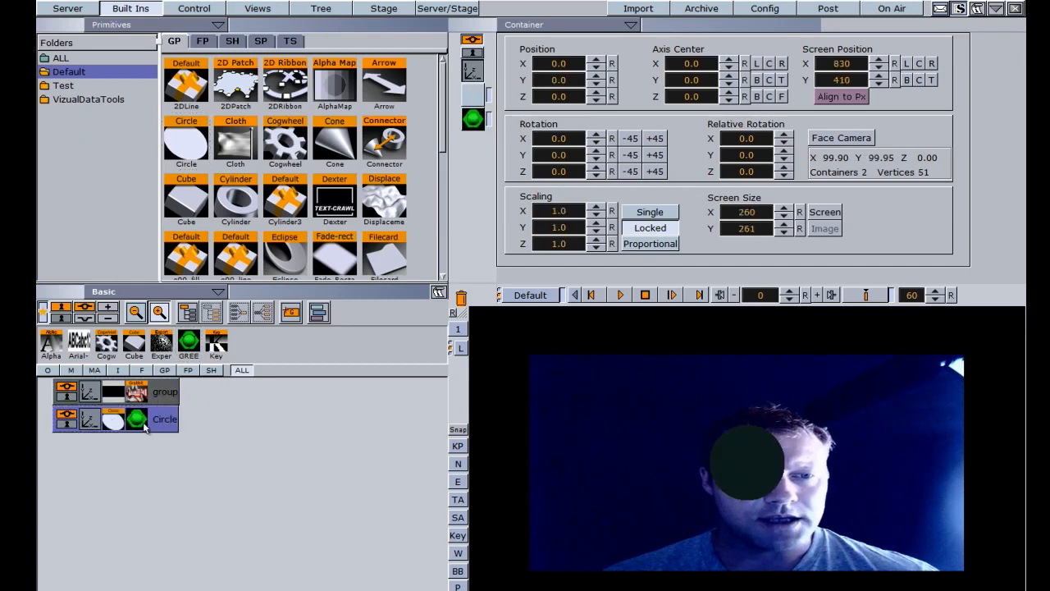
# Step: Scale the circle to 0.68 and place it over the eye at position X -16.0, Y -10.0
pyautogui.moveTo(543, 156); pyautogui.dragTo(485, 91)
pyautogui.click(473, 71)
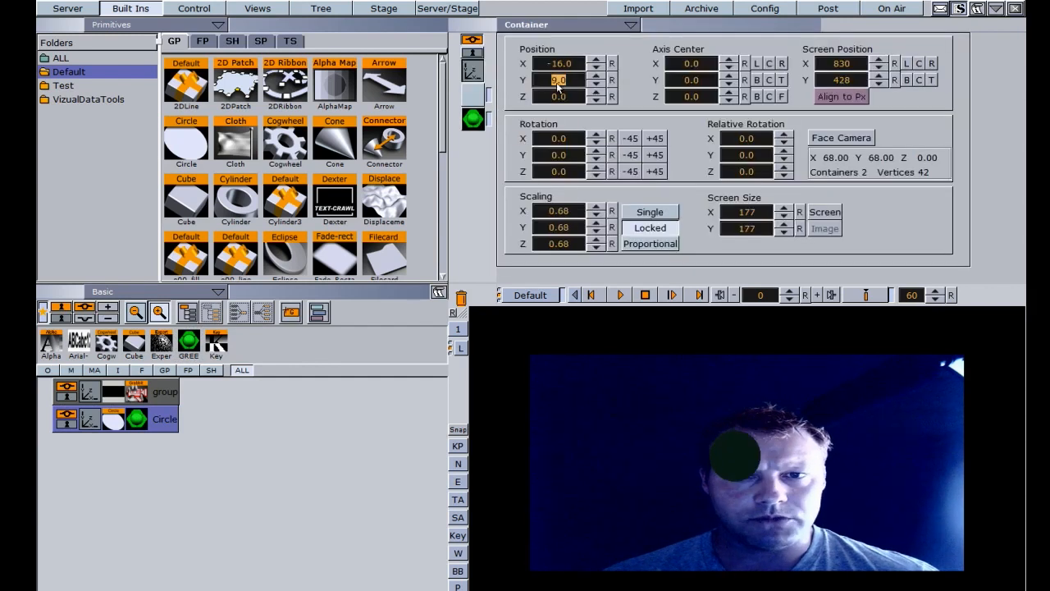
pyautogui.moveTo(557, 84); pyautogui.dragTo(545, 90)
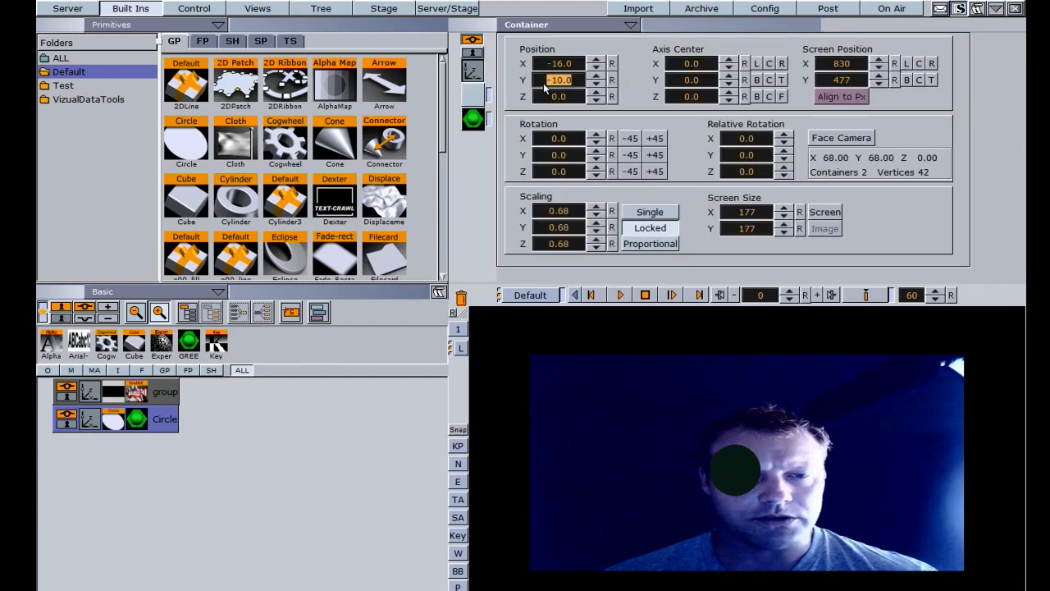